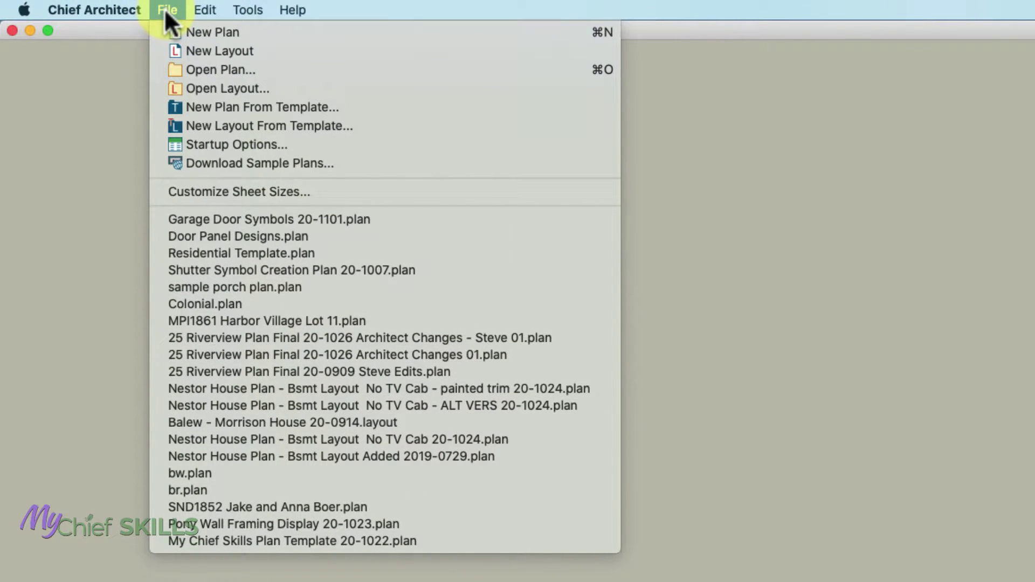
Step: Start a new plan from Residential Template.plan in the Chief Architect Premier X12 Data Templates folder
left_click(238, 110)
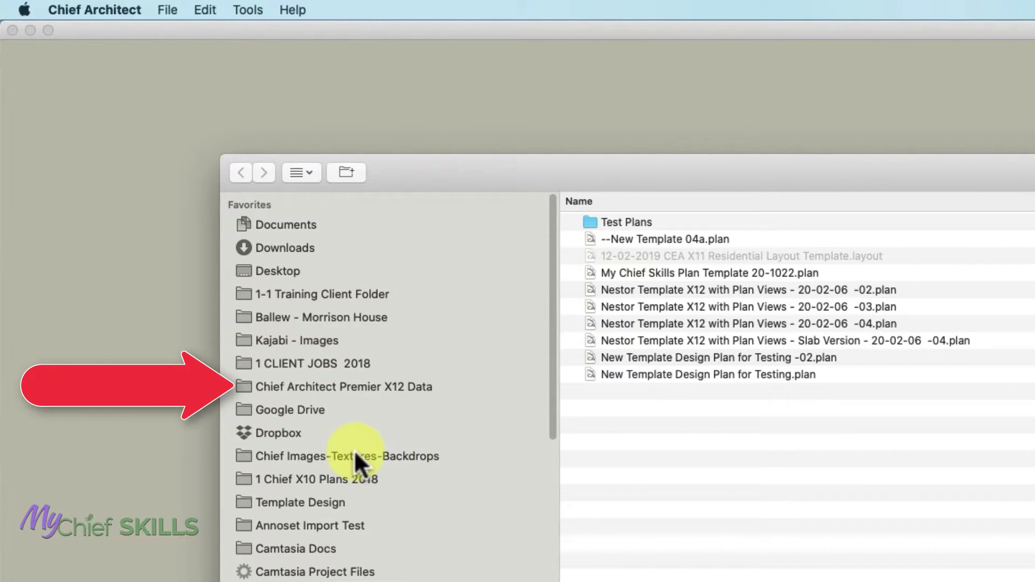
left_click(371, 388)
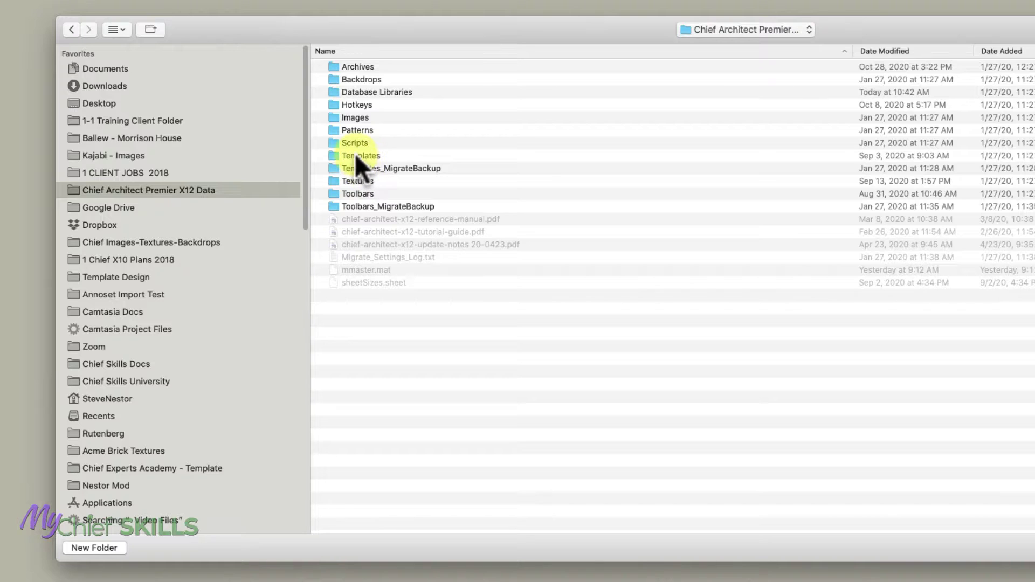
double_click(614, 348)
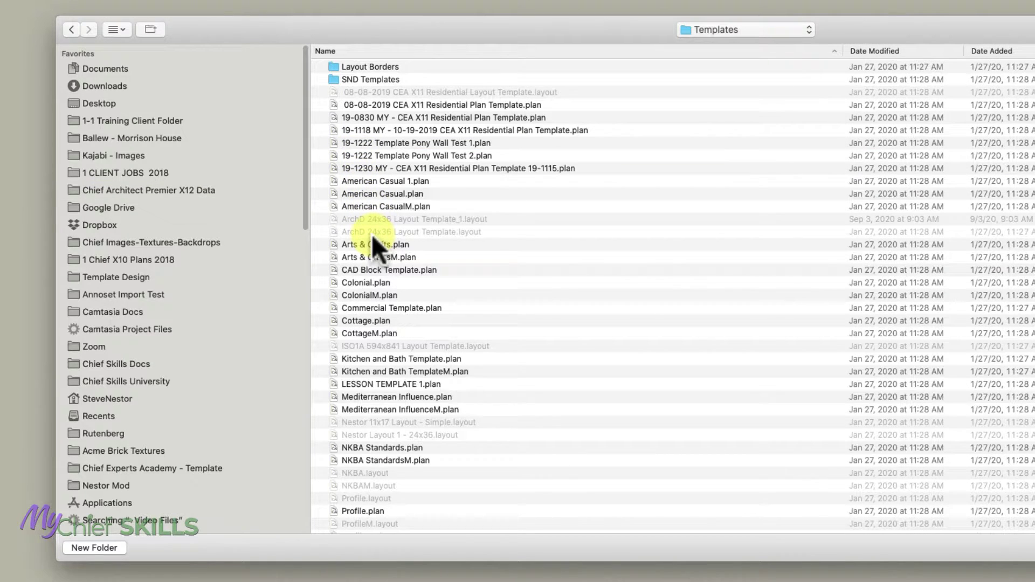
left_click(370, 245)
key("r")
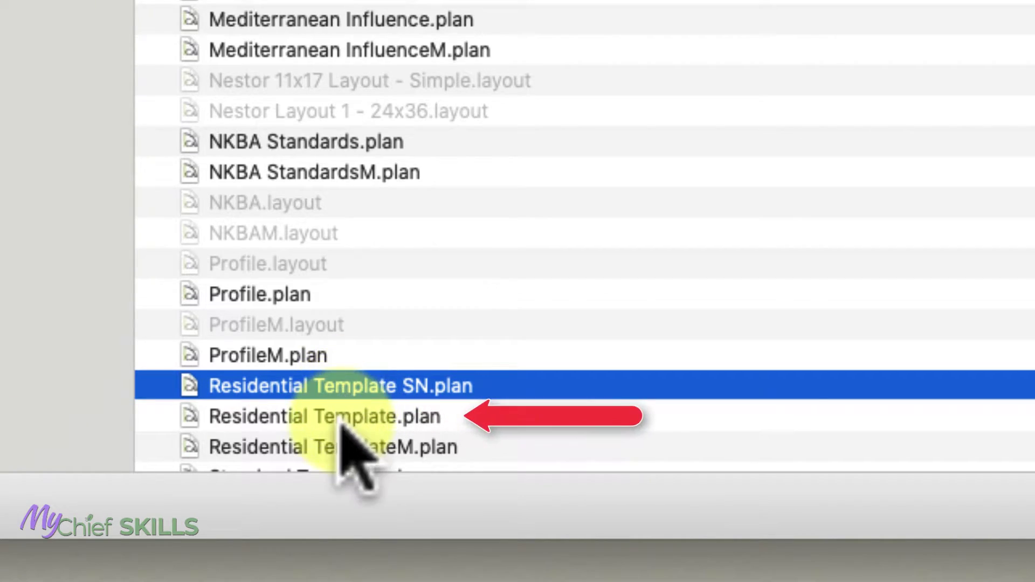
left_click(396, 533)
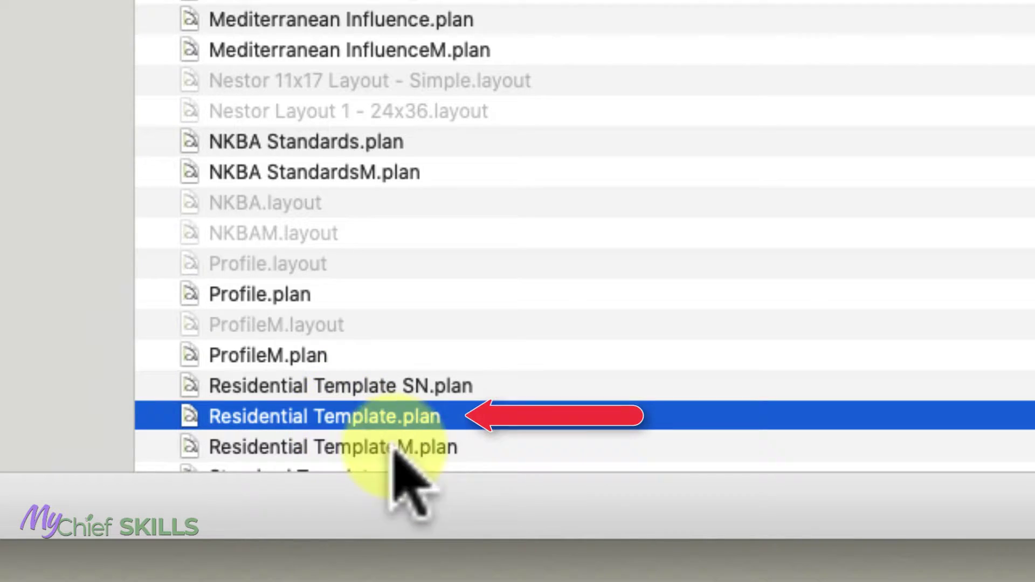
double_click(397, 415)
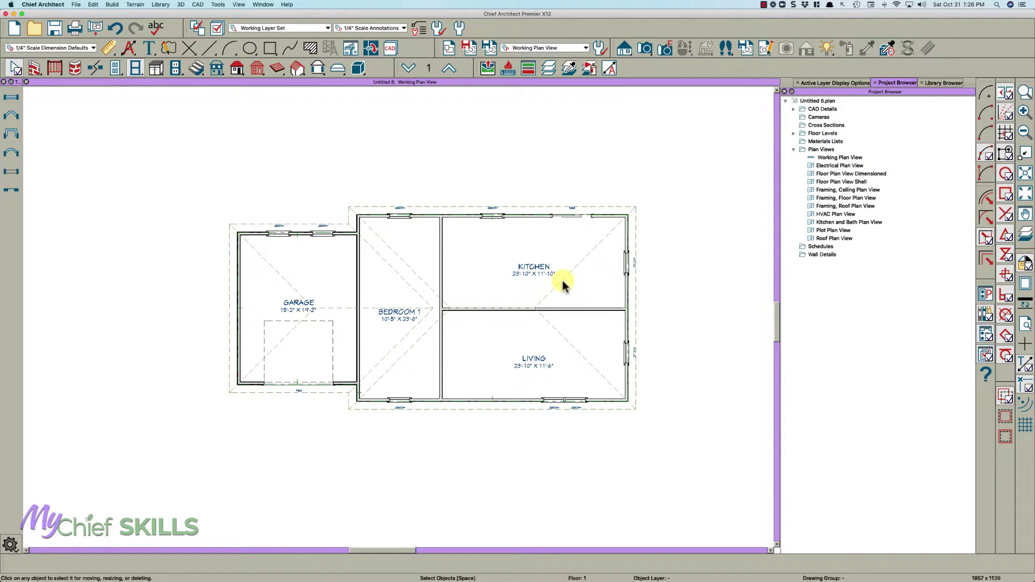
Step: Select Working Plan View under Plan Views in the Project Browser
left_click(409, 69)
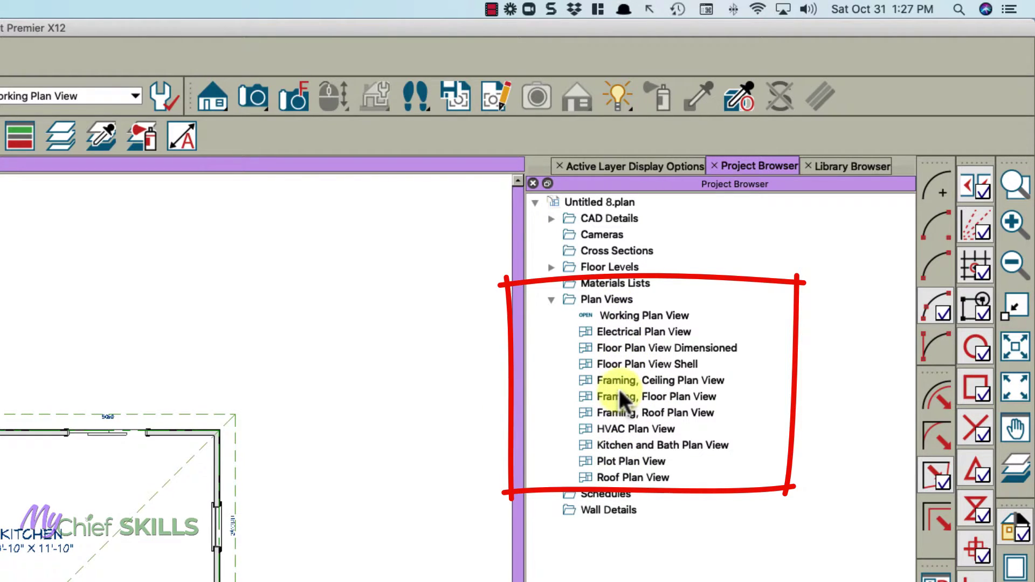
left_click(643, 318)
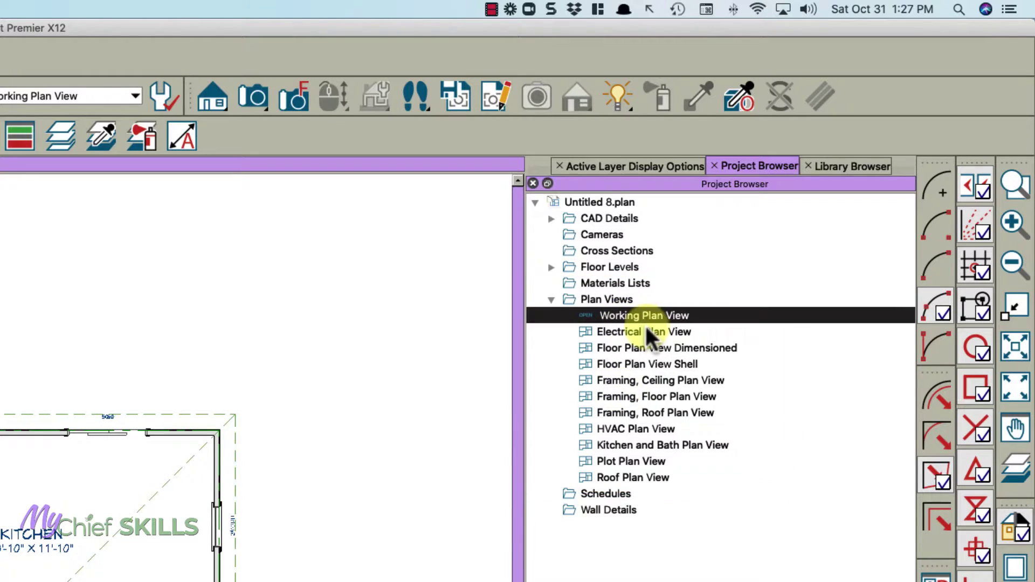
Step: Duplicate Working Plan View as a new saved view named 'Foundation Plan View'
right_click(623, 324)
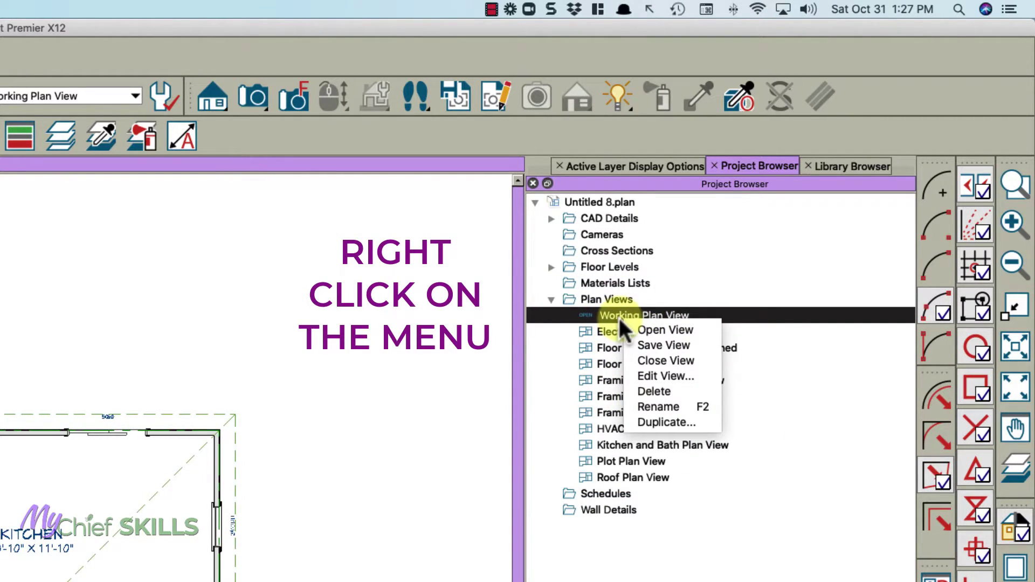
left_click(664, 421)
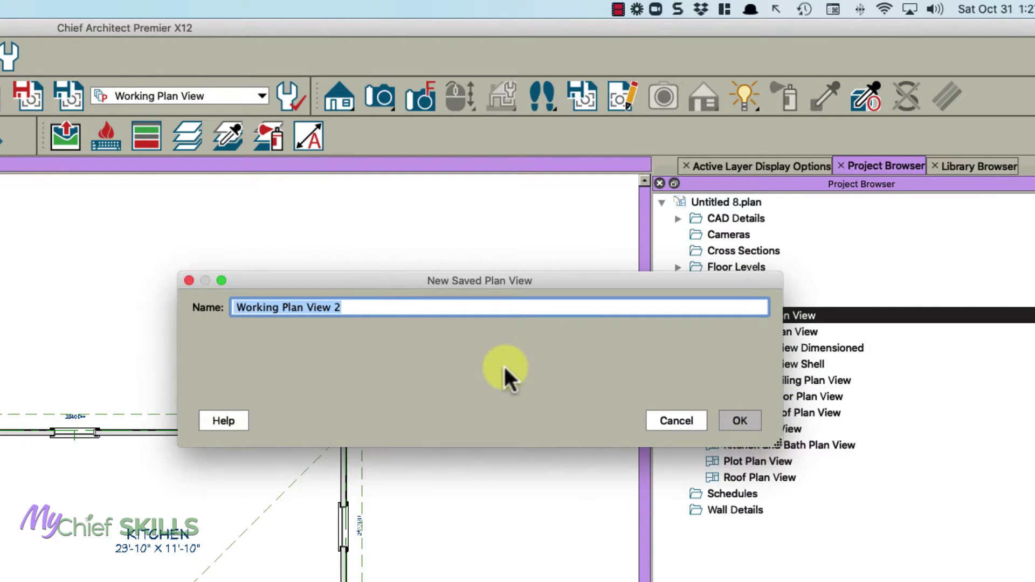
type("Foundati")
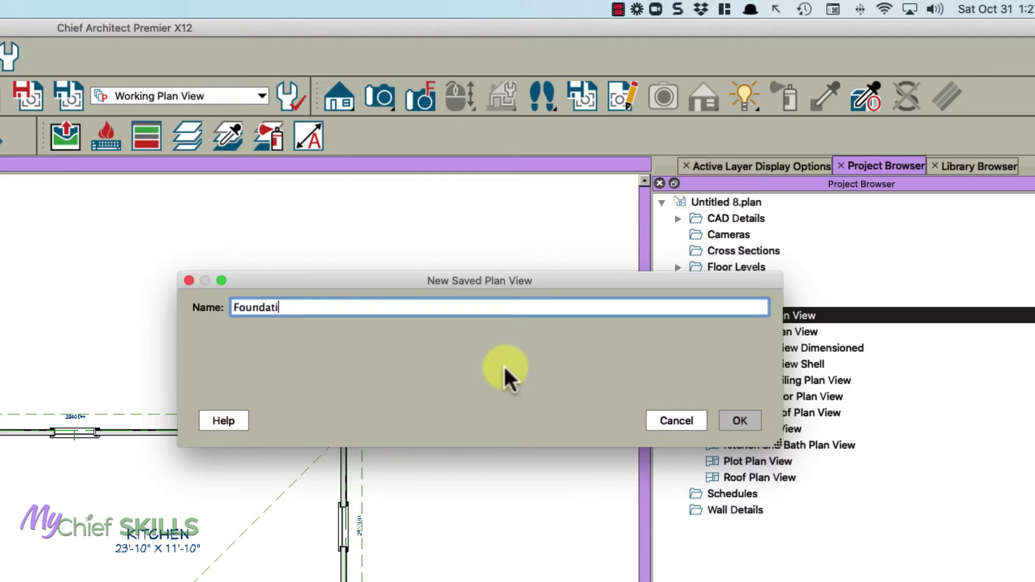
type("on Plan View")
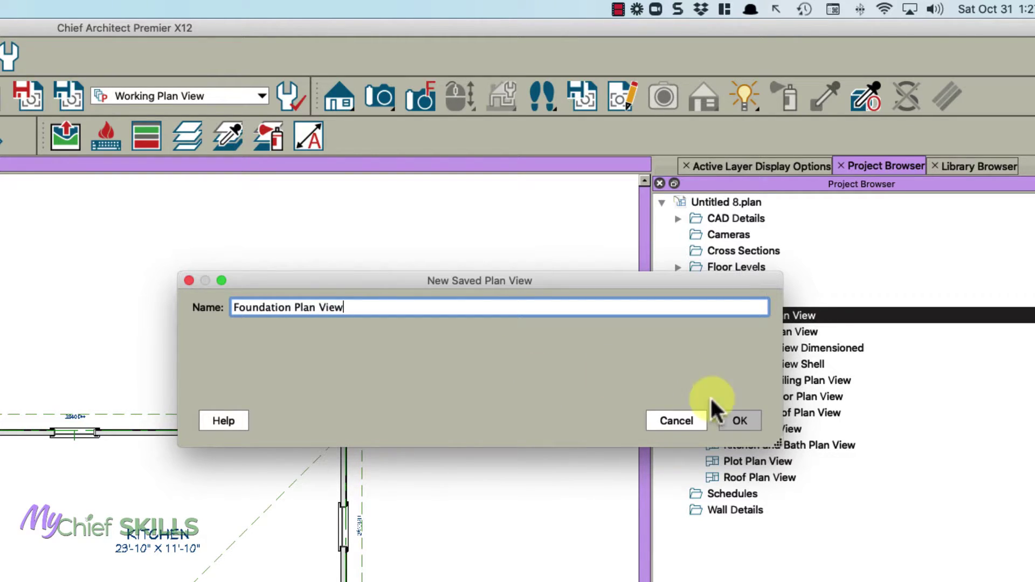
left_click(743, 418)
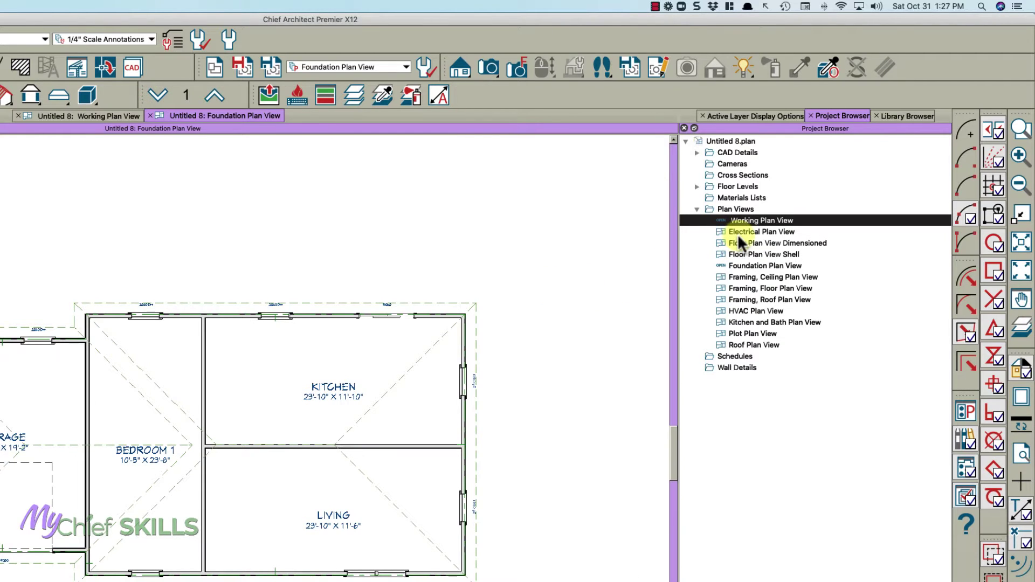
Step: Edit Foundation Plan View: set its Floor to Foundation, then show its Selected Defaults page
left_click(744, 261)
right_click(745, 267)
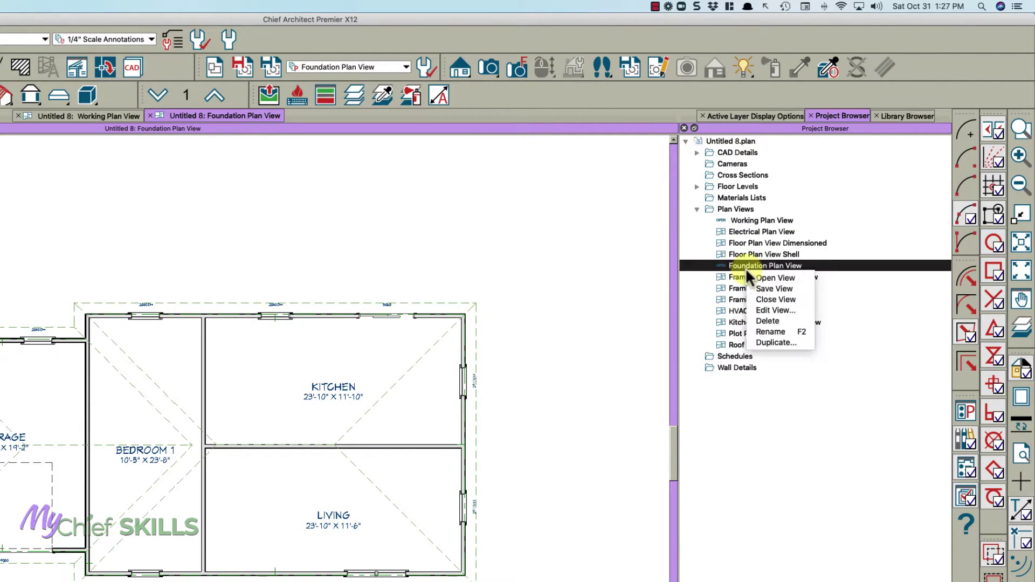
left_click(766, 310)
left_click(104, 87)
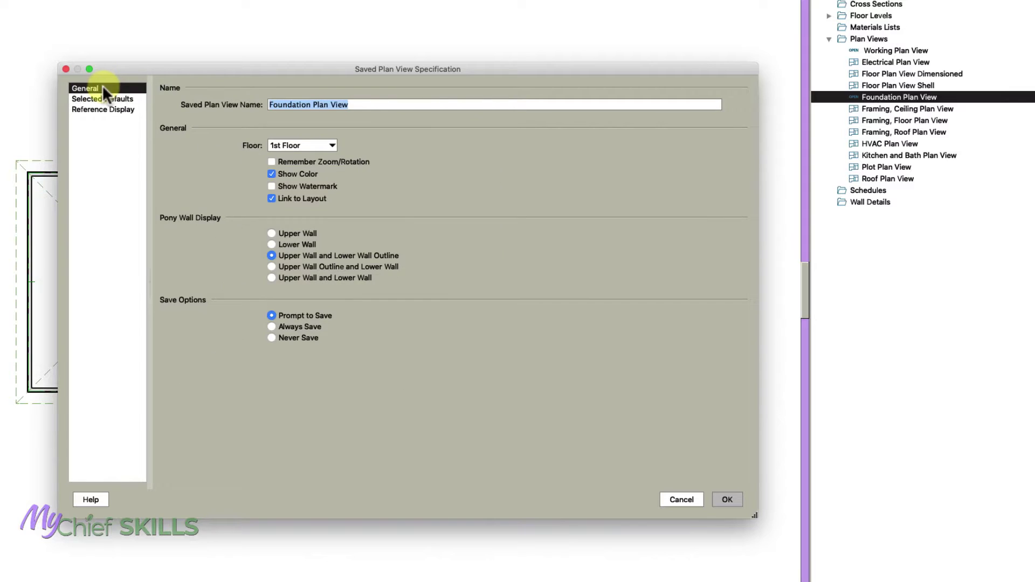
left_click(287, 143)
left_click(288, 135)
left_click(121, 97)
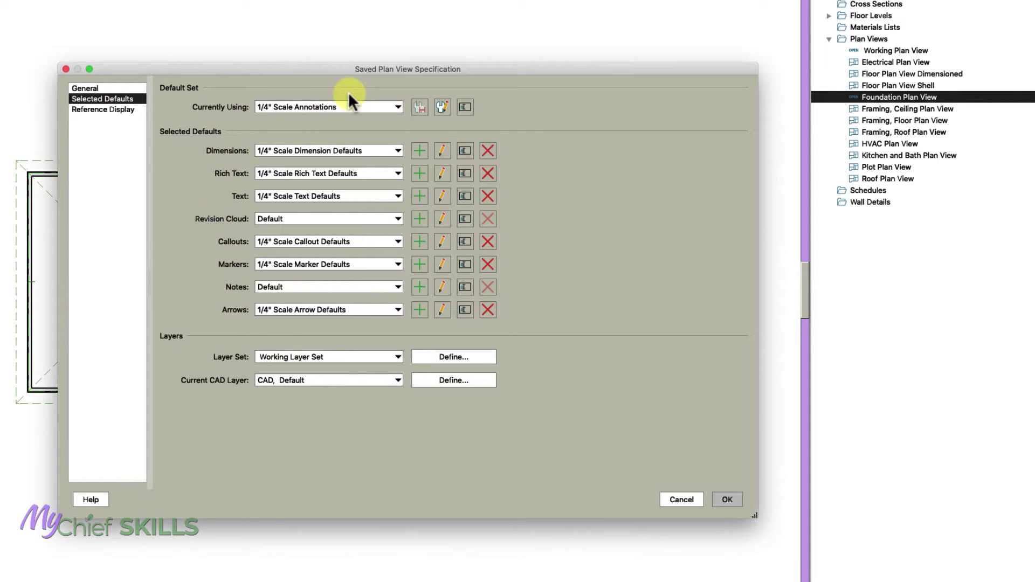
Step: Copy the Working Layer Set as 'Foundation View Layers' and assign it to this view
left_click(432, 356)
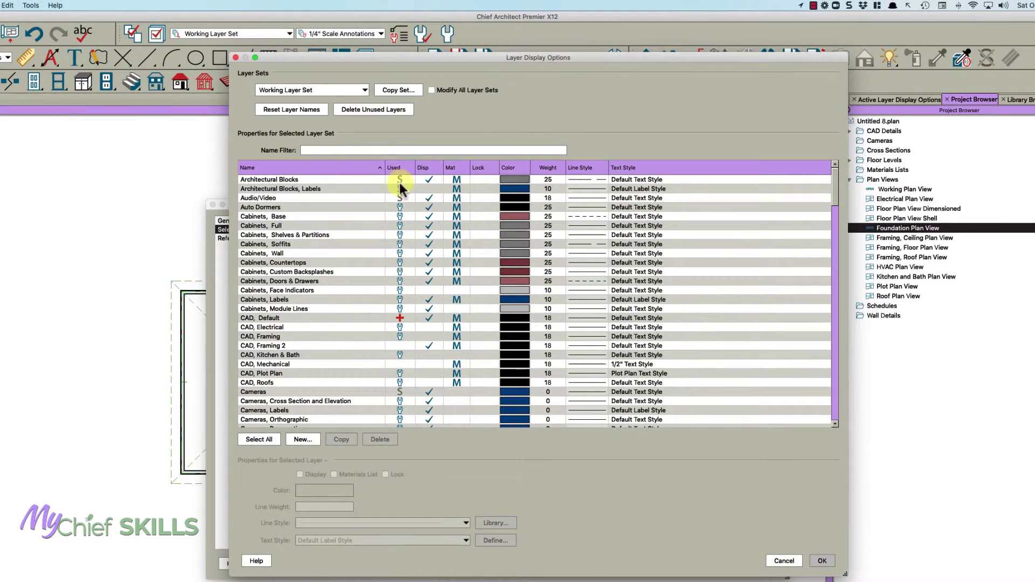
left_click(392, 89)
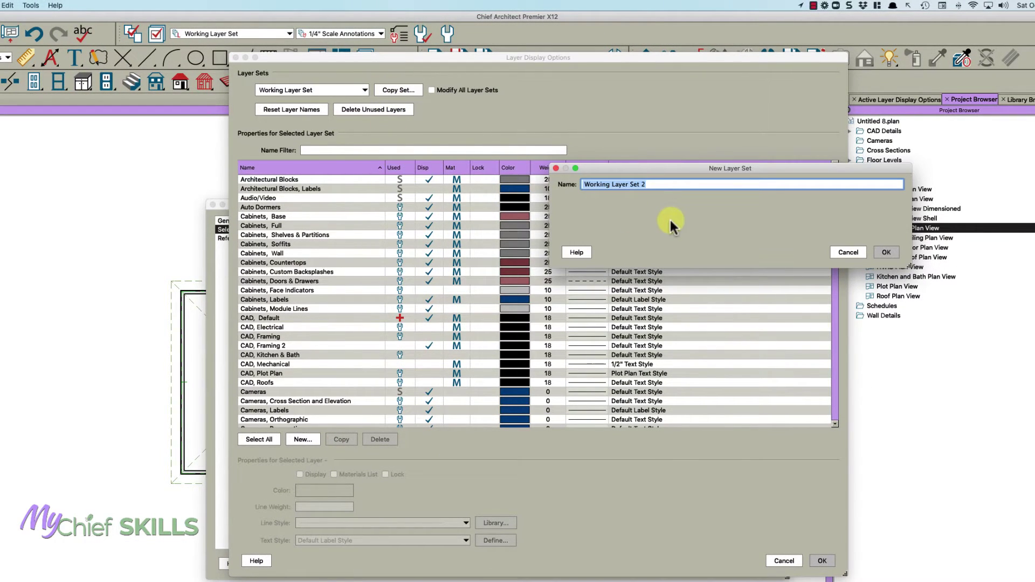
type("Found")
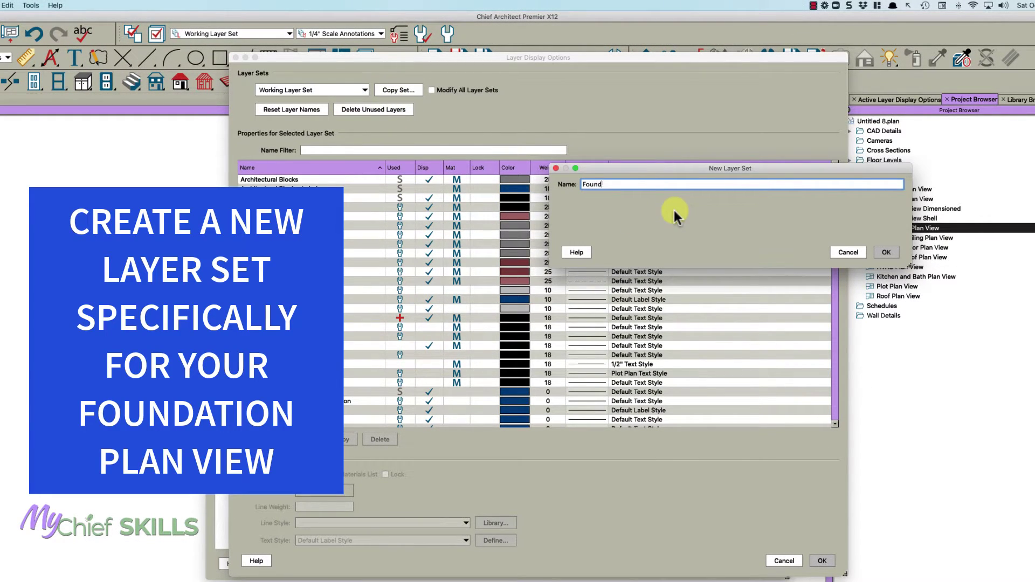
type("ation View Layers")
left_click(889, 253)
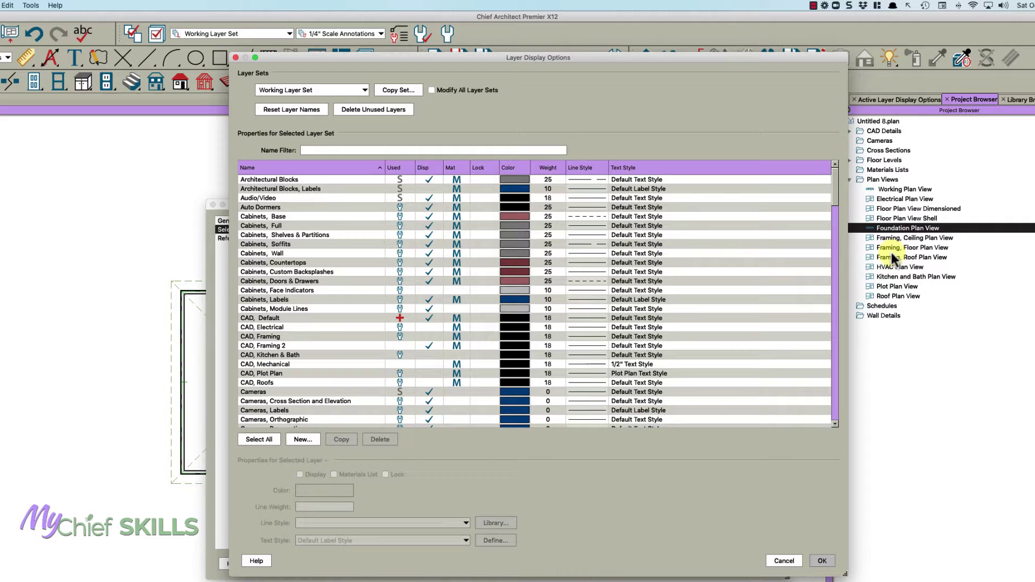
left_click(821, 561)
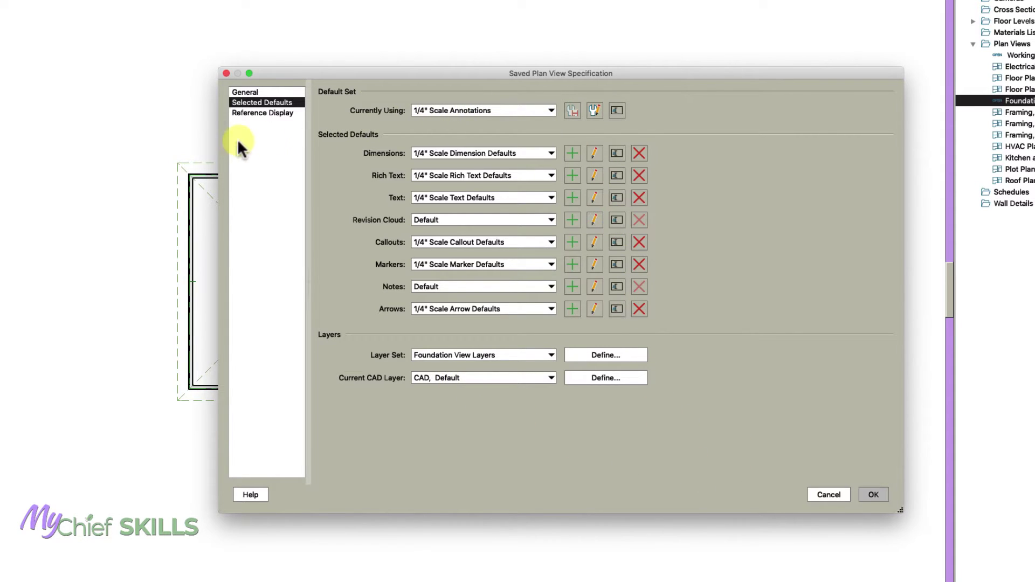
Step: Check the Reference Display settings, then apply the Foundation Plan View specification
left_click(272, 114)
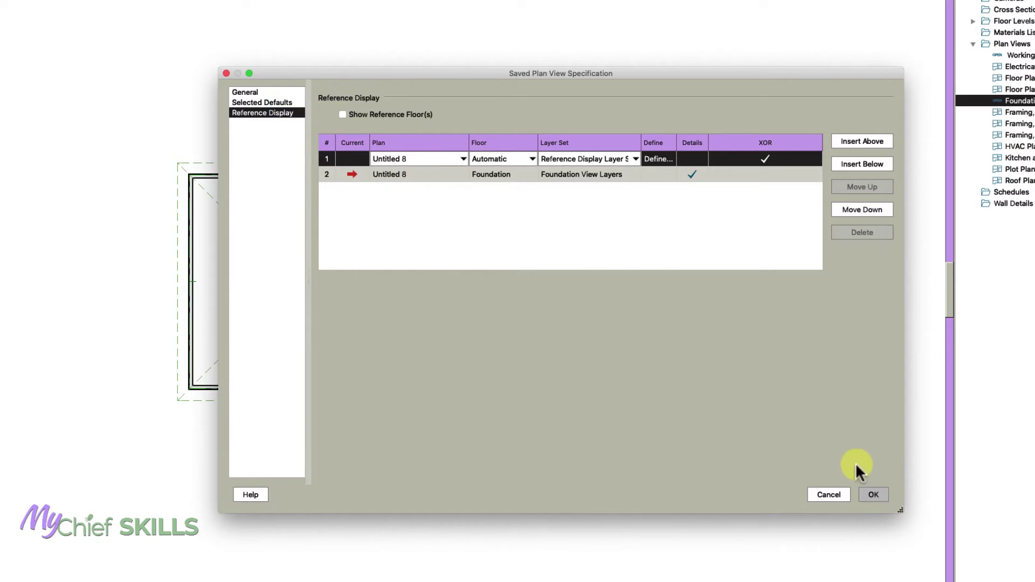
left_click(873, 493)
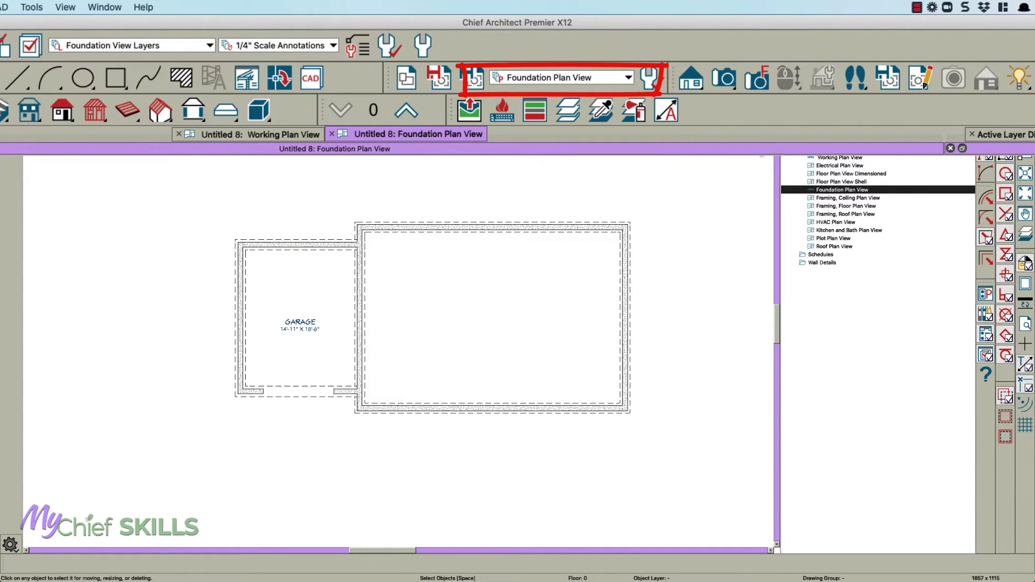
Step: Save Foundation Plan View, close its tab, and switch the remaining window to it
right_click(823, 190)
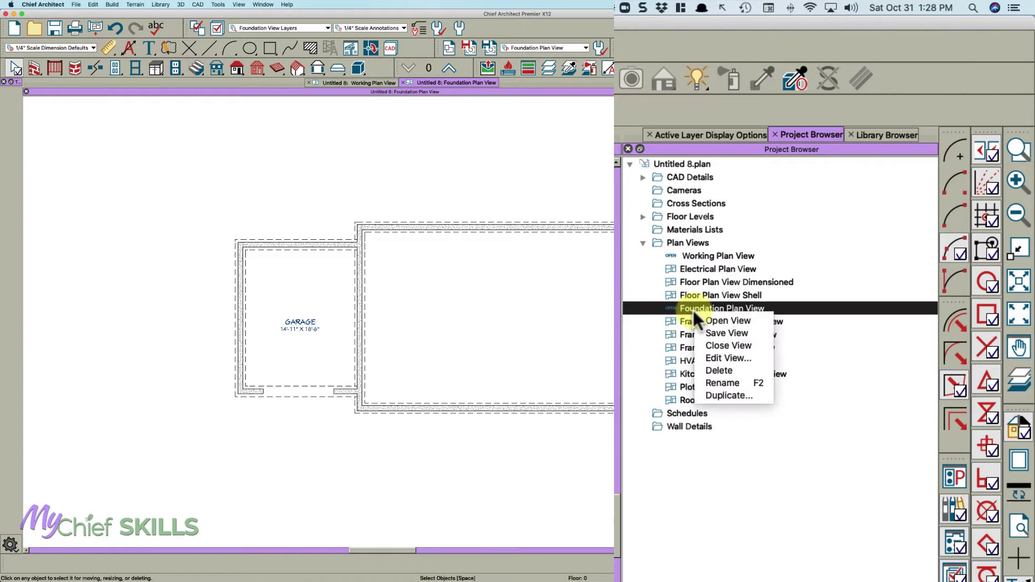
left_click(718, 333)
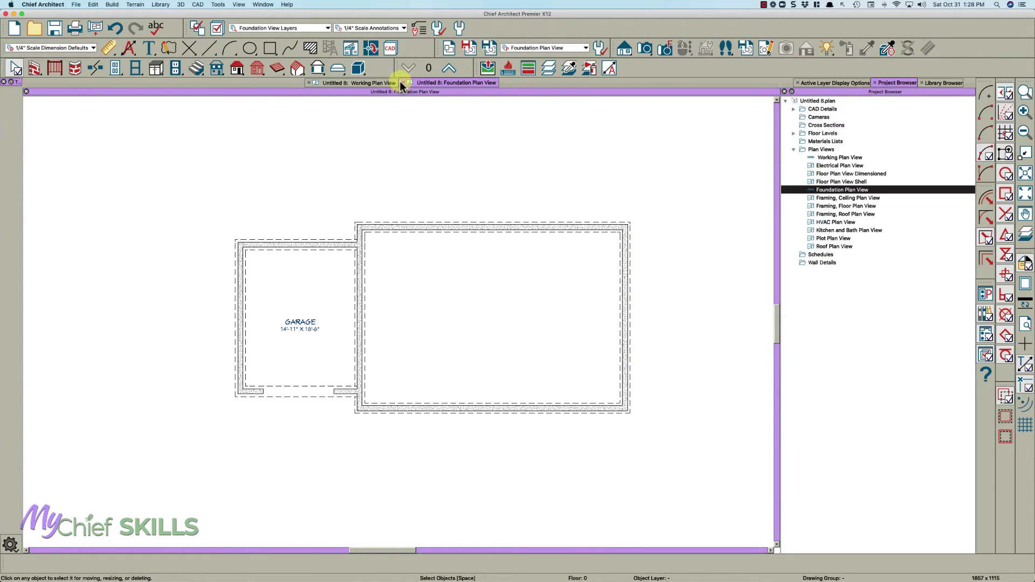
left_click(404, 82)
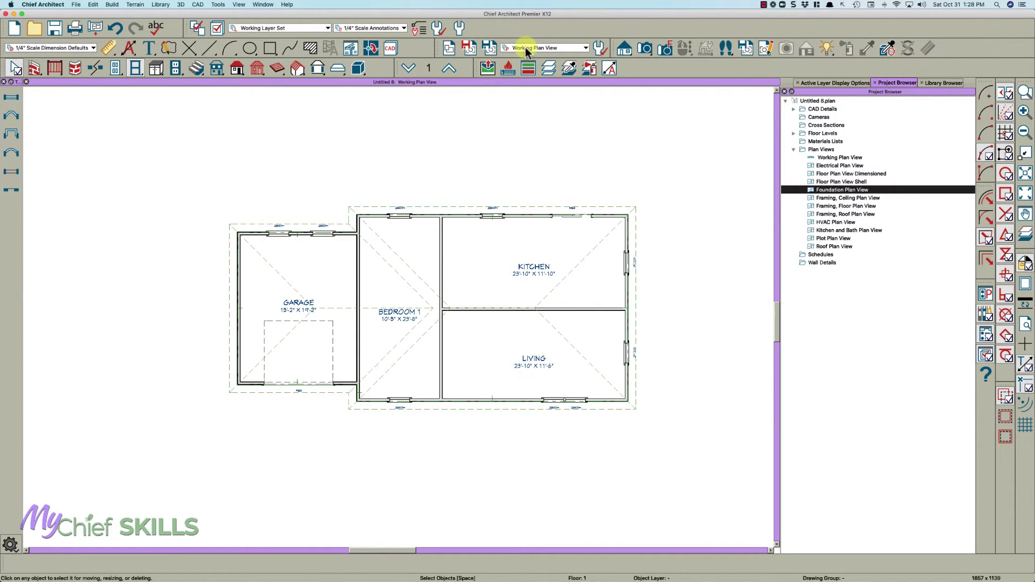
left_click(536, 48)
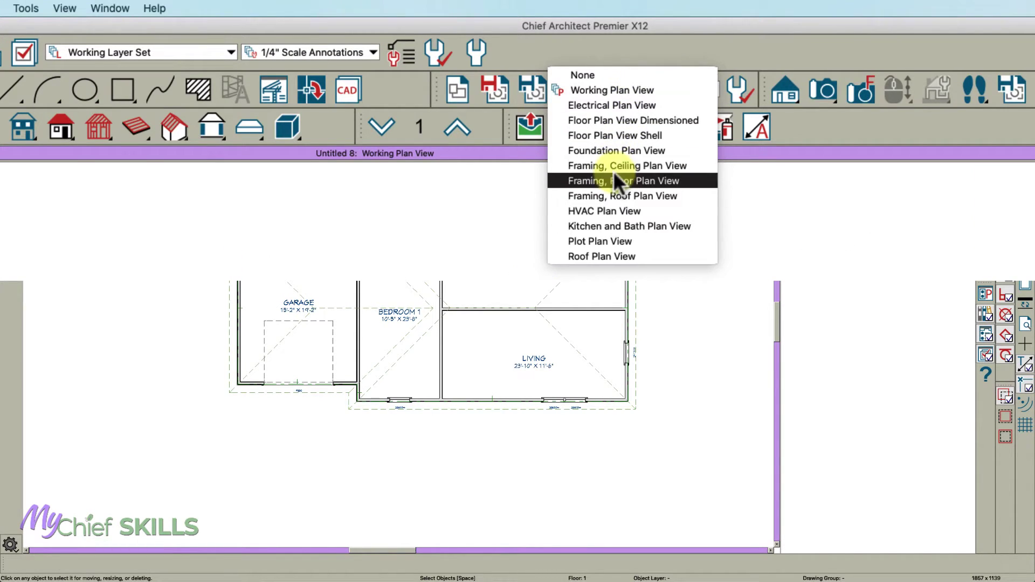
left_click(610, 153)
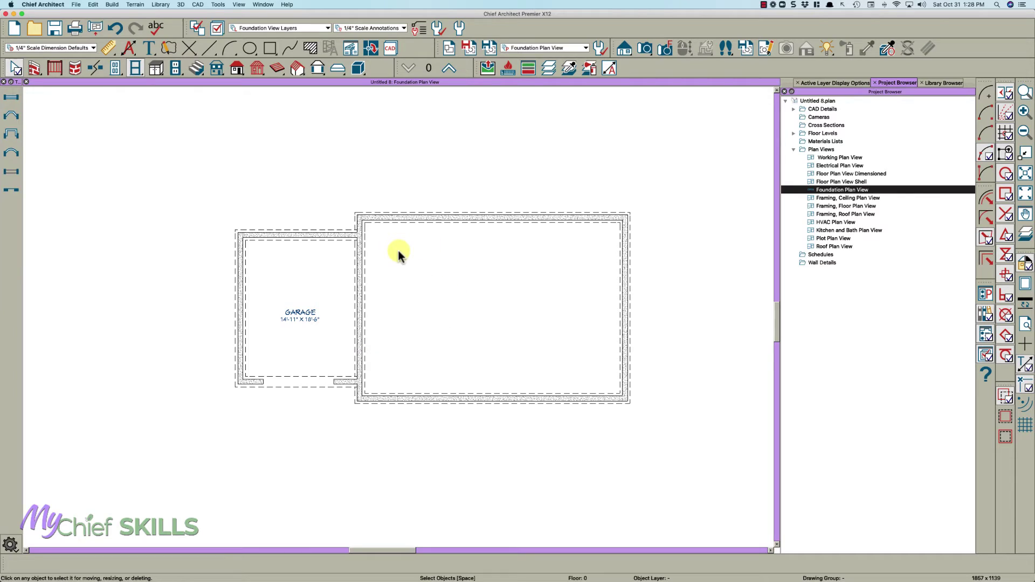